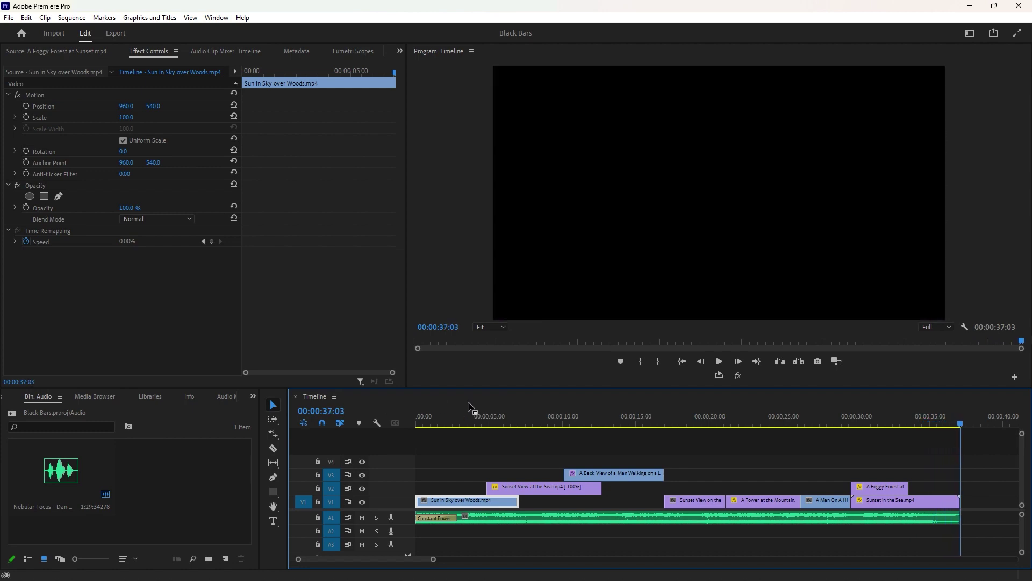
# Create a new 1920×1080 adjustment layer in the project bin
pyautogui.click(747, 425)
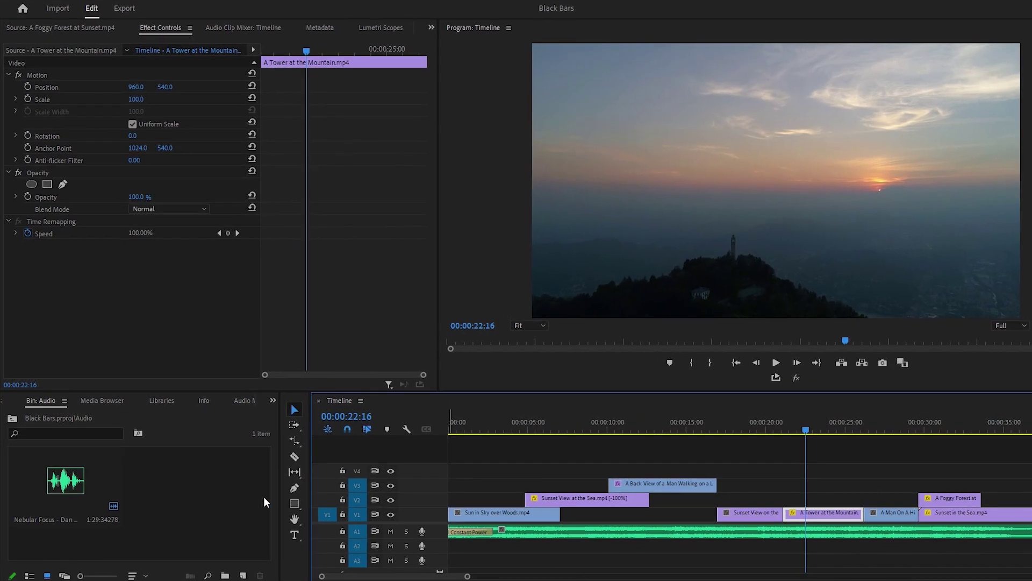
pyautogui.click(181, 480)
pyautogui.rightClick(194, 492)
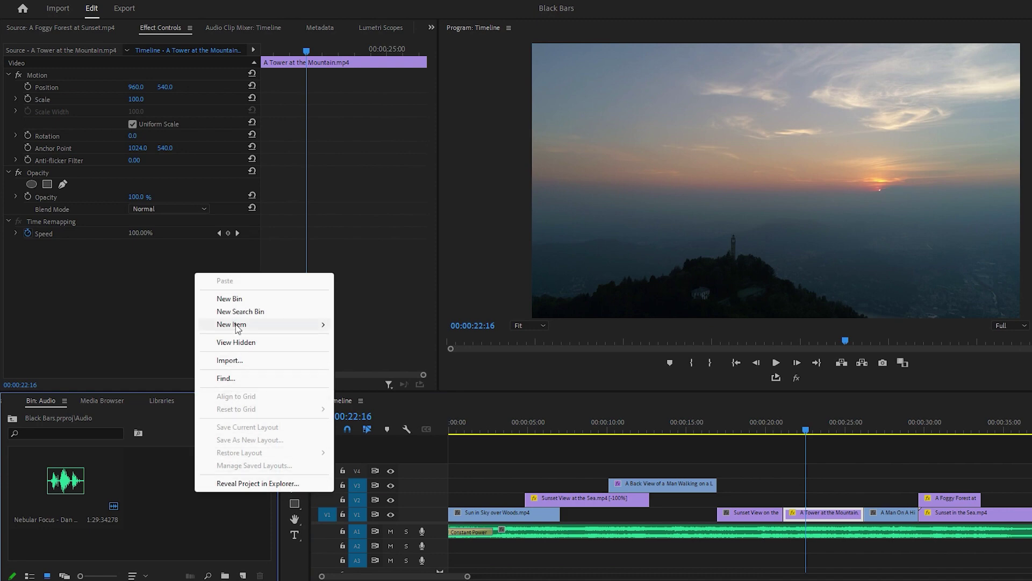
pyautogui.moveTo(255, 328)
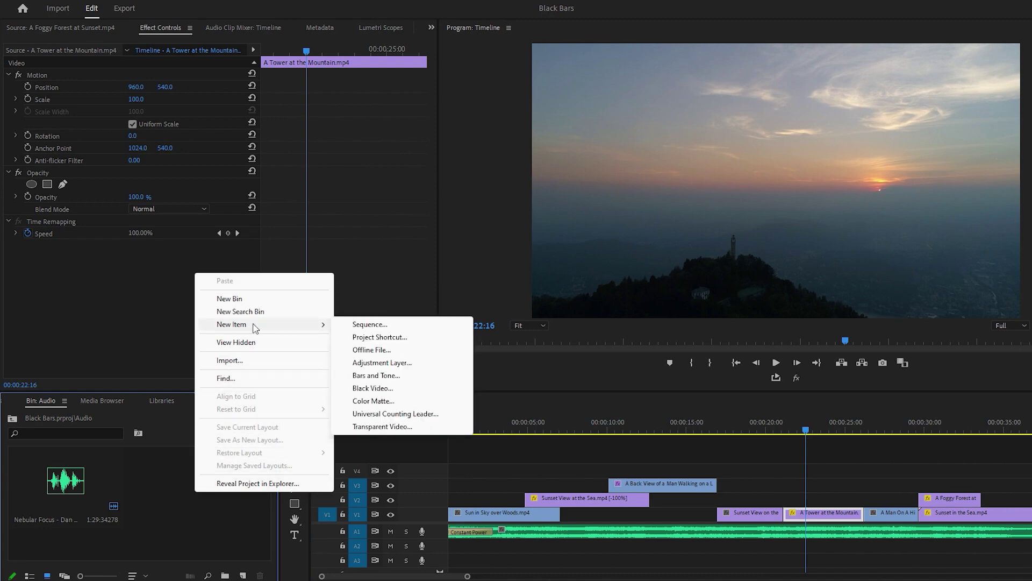
pyautogui.click(382, 362)
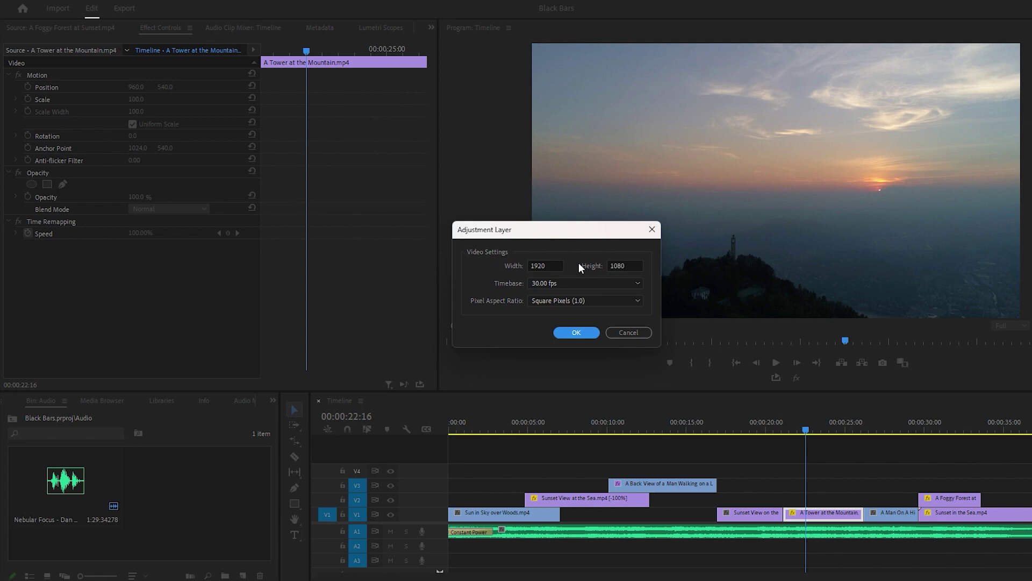
pyautogui.click(585, 330)
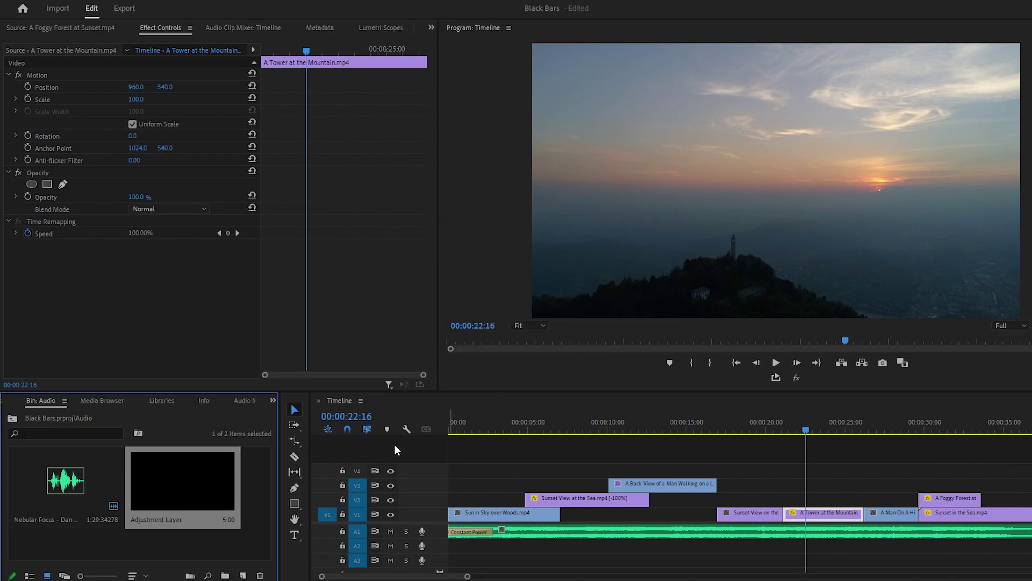
# Place the adjustment layer on V4 and stretch it to the sequence end (~36 s)
pyautogui.moveTo(179, 484); pyautogui.dragTo(453, 469)
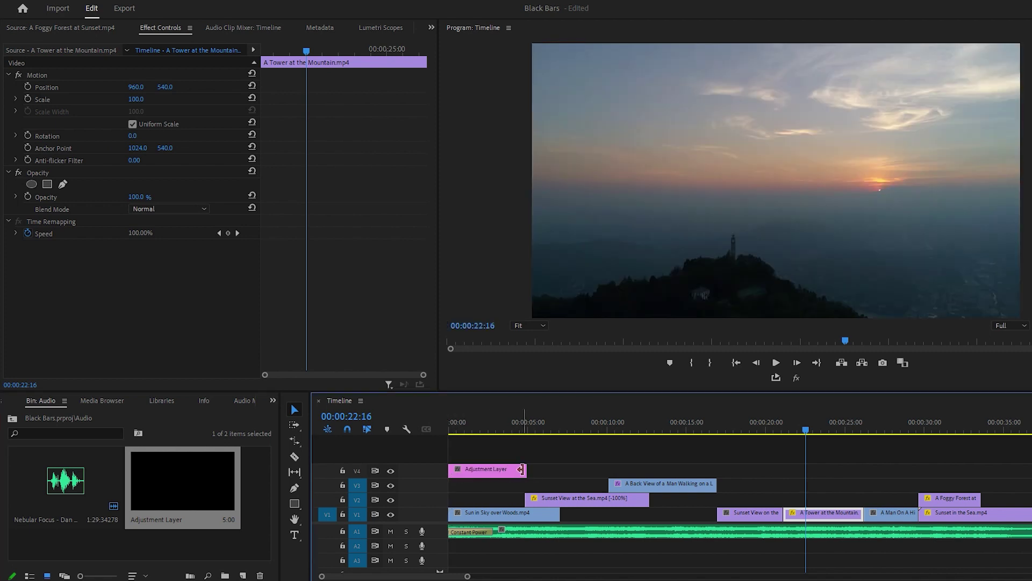
pyautogui.moveTo(520, 468); pyautogui.dragTo(1014, 483)
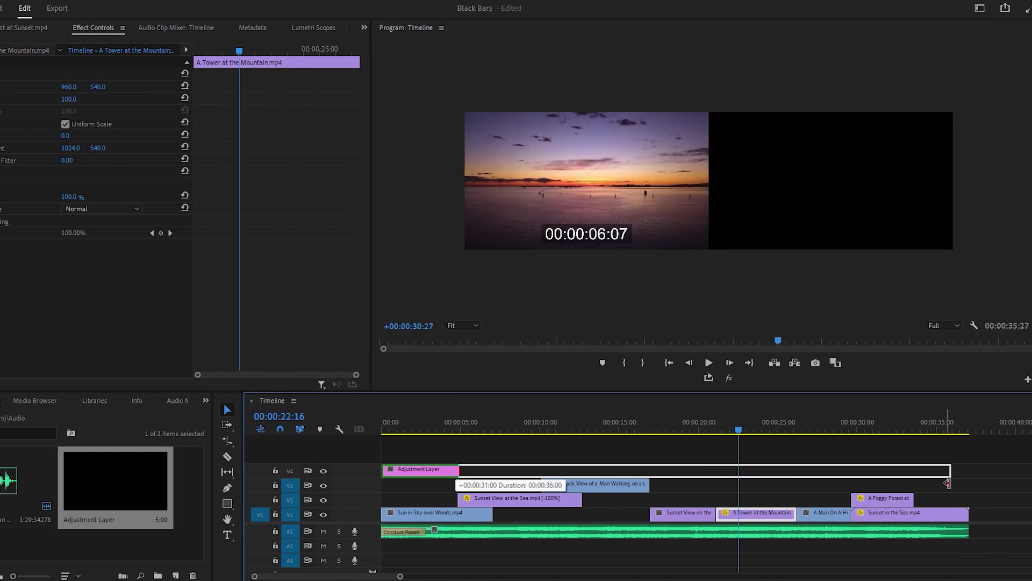
pyautogui.moveTo(947, 483); pyautogui.dragTo(965, 484)
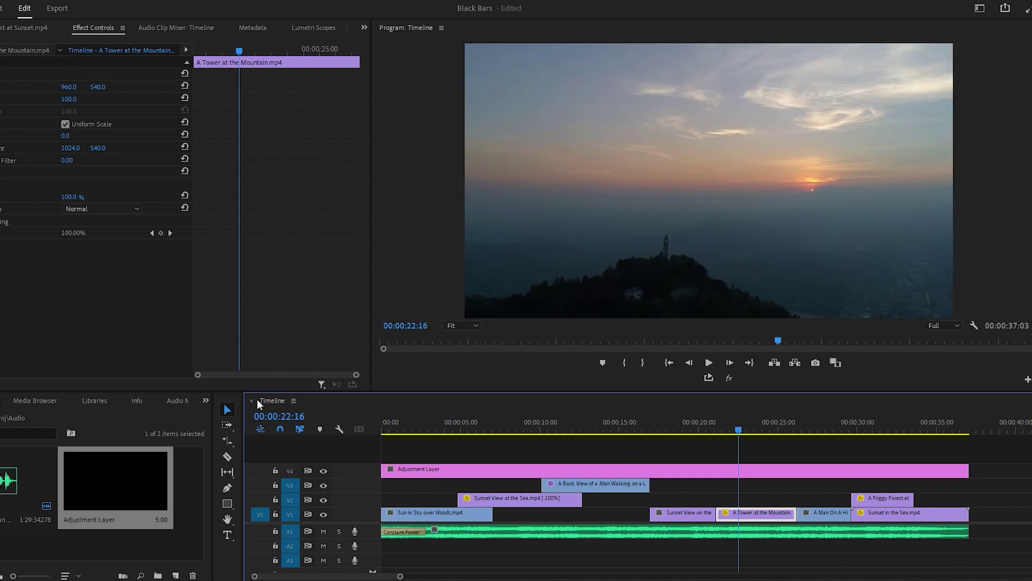
# Search 'crop' in the Effects panel and drag the Crop effect onto the adjustment layer
pyautogui.click(206, 400)
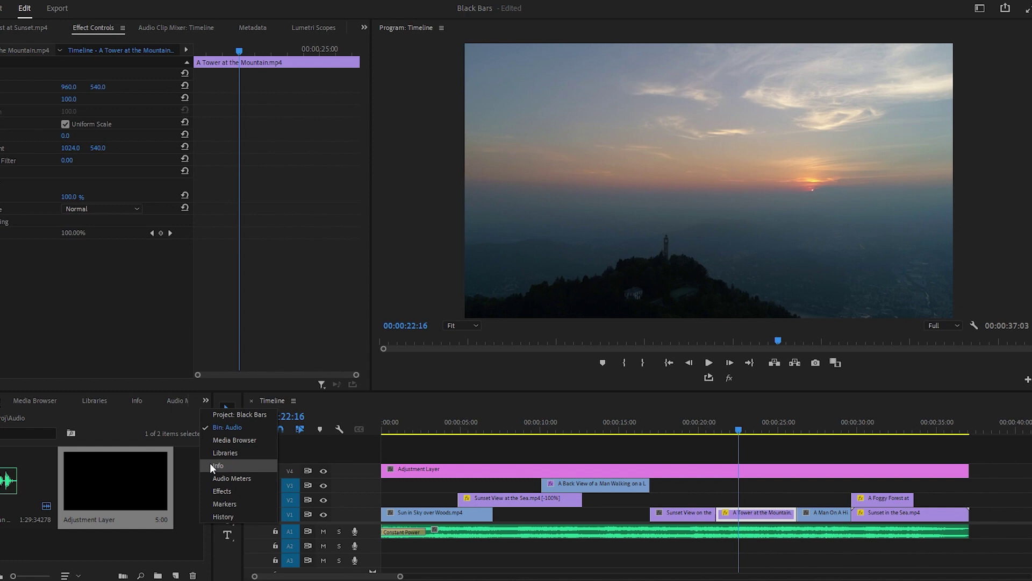
pyautogui.click(215, 490)
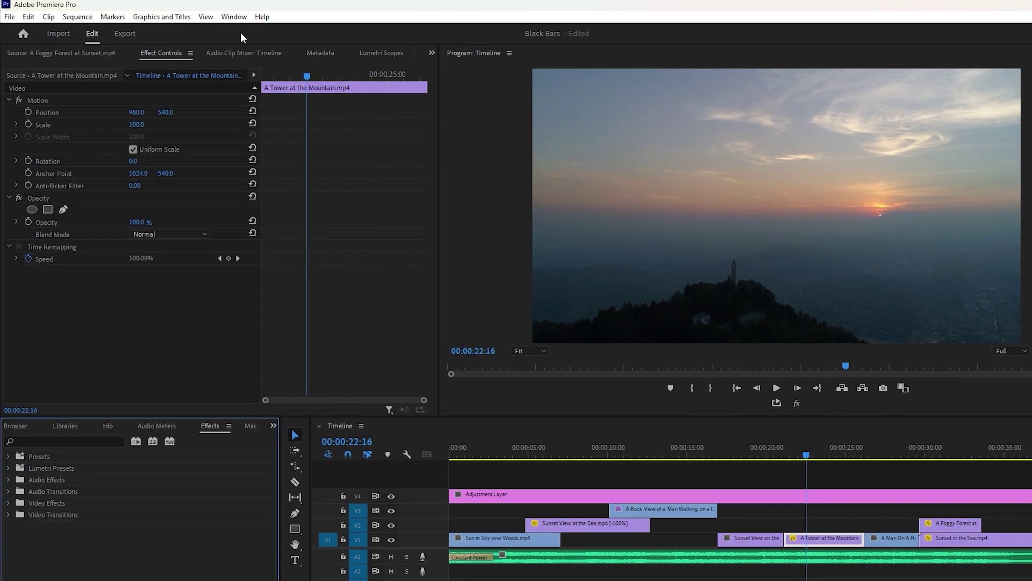
pyautogui.click(235, 17)
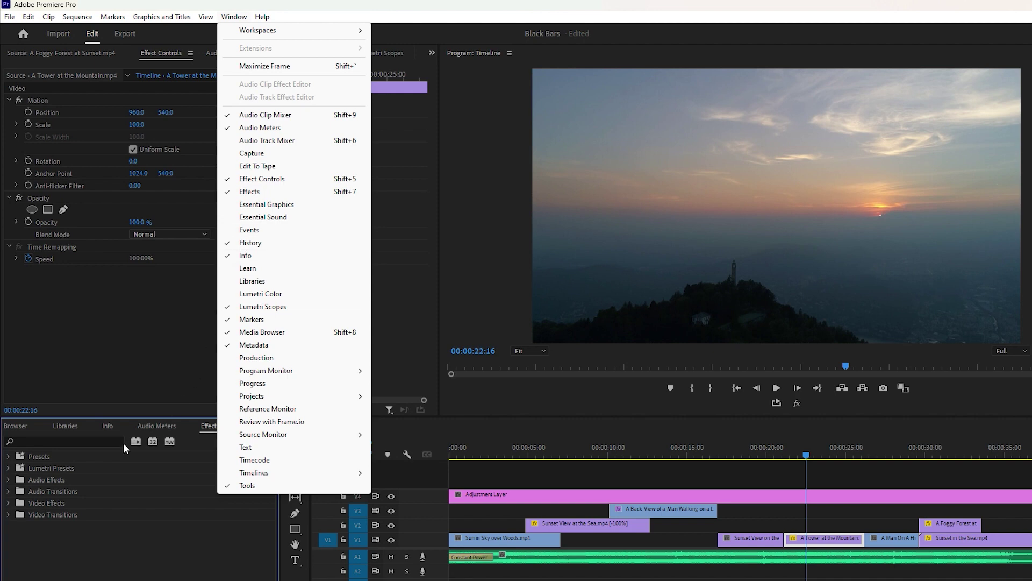
pyautogui.click(101, 441)
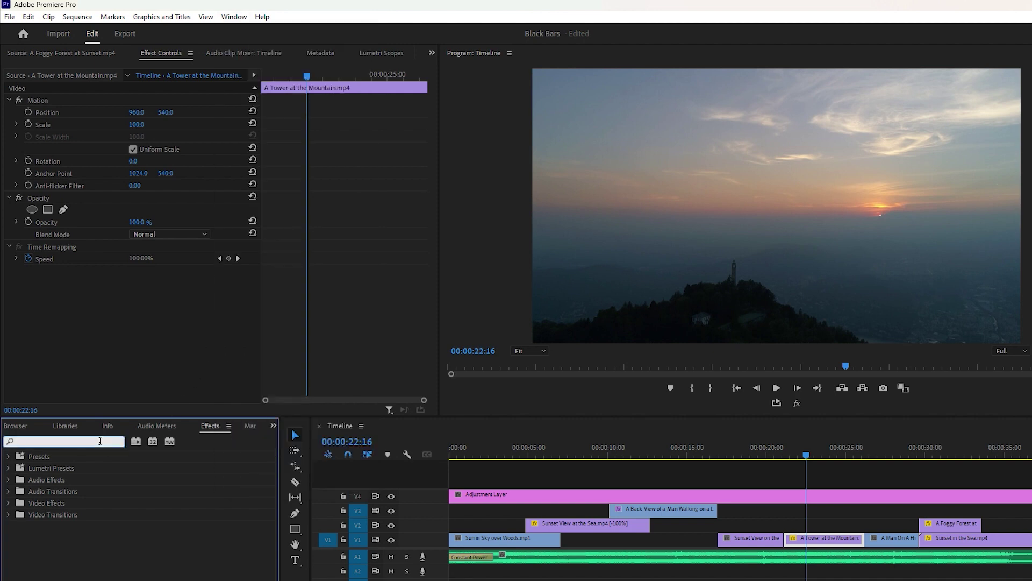
pyautogui.write('crop')
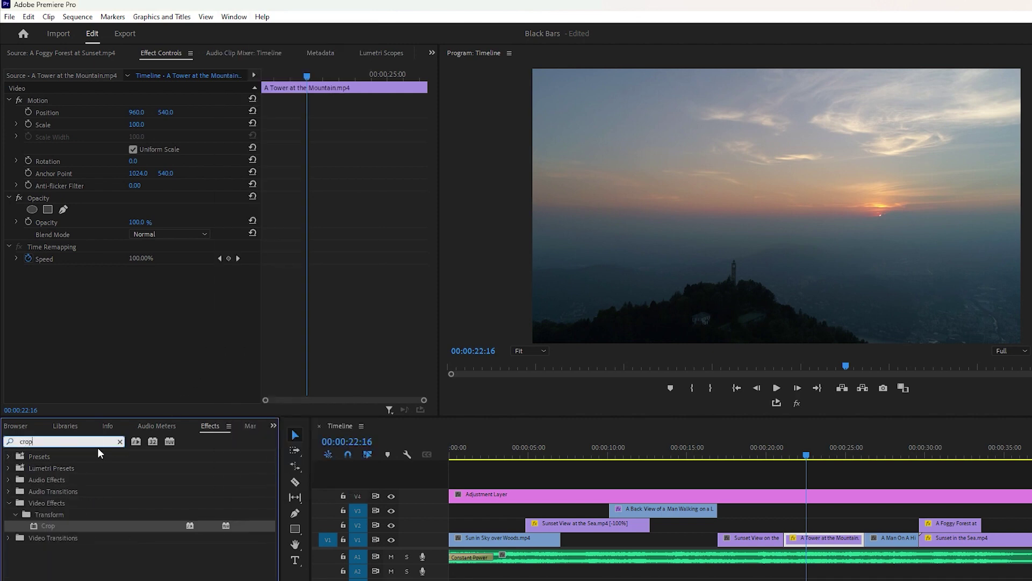
pyautogui.moveTo(83, 529); pyautogui.dragTo(140, 504)
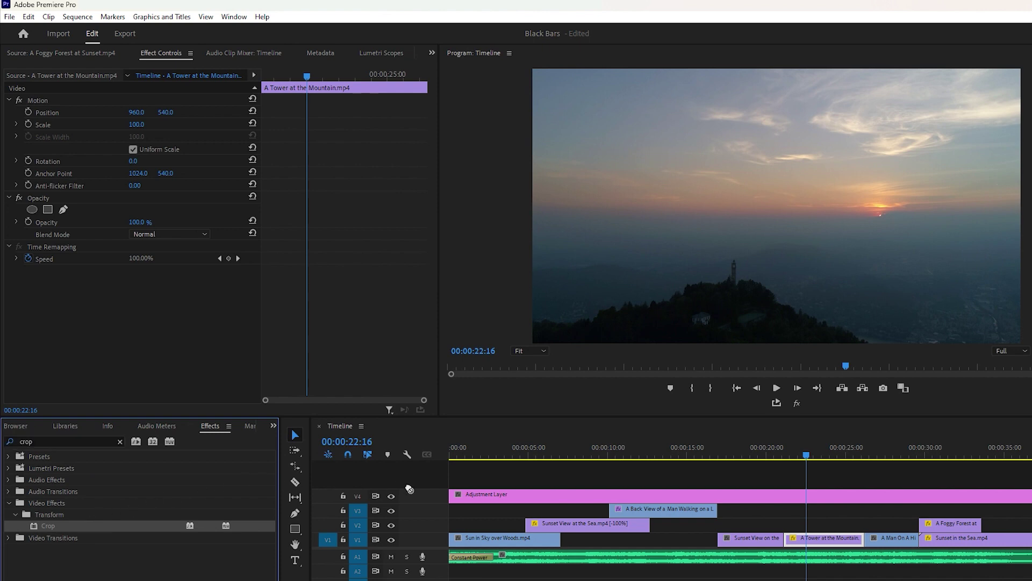
pyautogui.moveTo(410, 488); pyautogui.dragTo(486, 497)
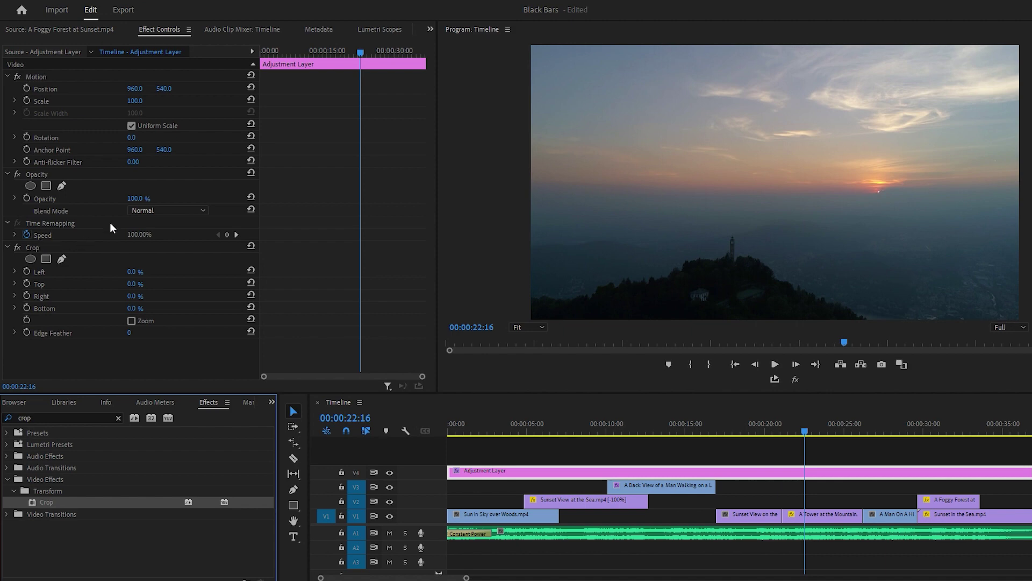
# At 00:00:00:00, enable keyframing for Crop Top and Bottom at 0%, then play from the start
pyautogui.moveTo(361, 53); pyautogui.dragTo(254, 55)
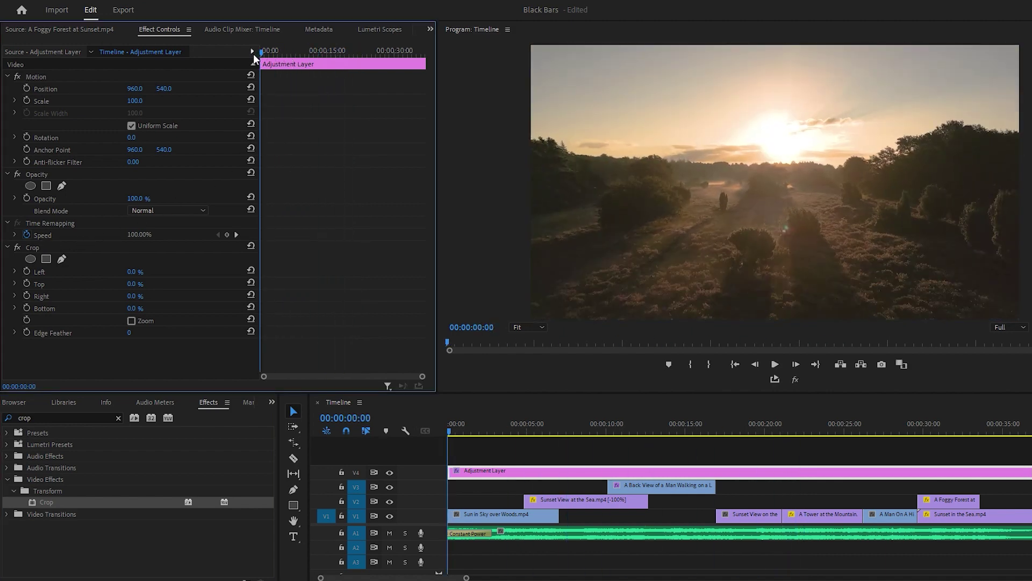
pyautogui.click(26, 283)
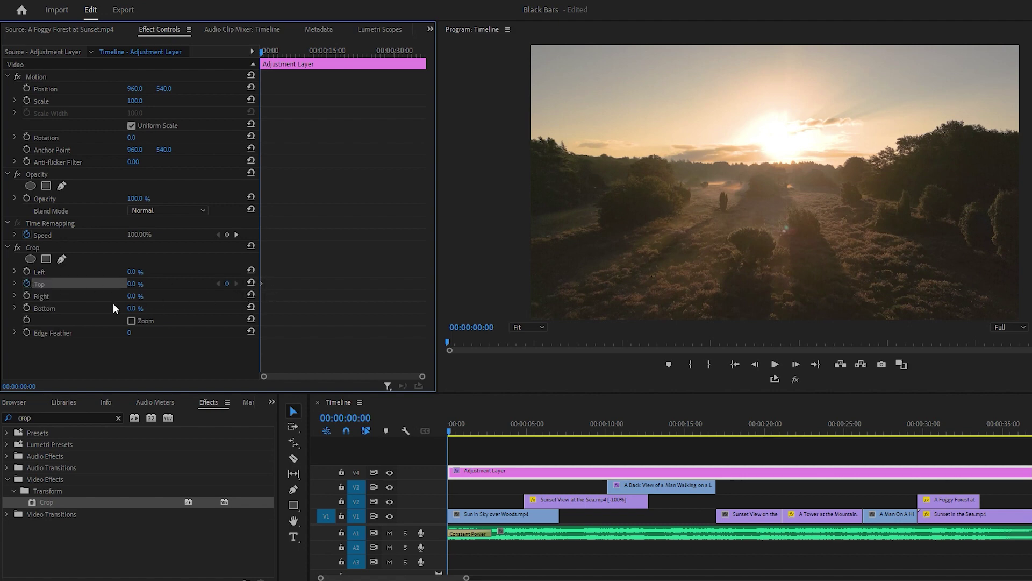
pyautogui.click(27, 307)
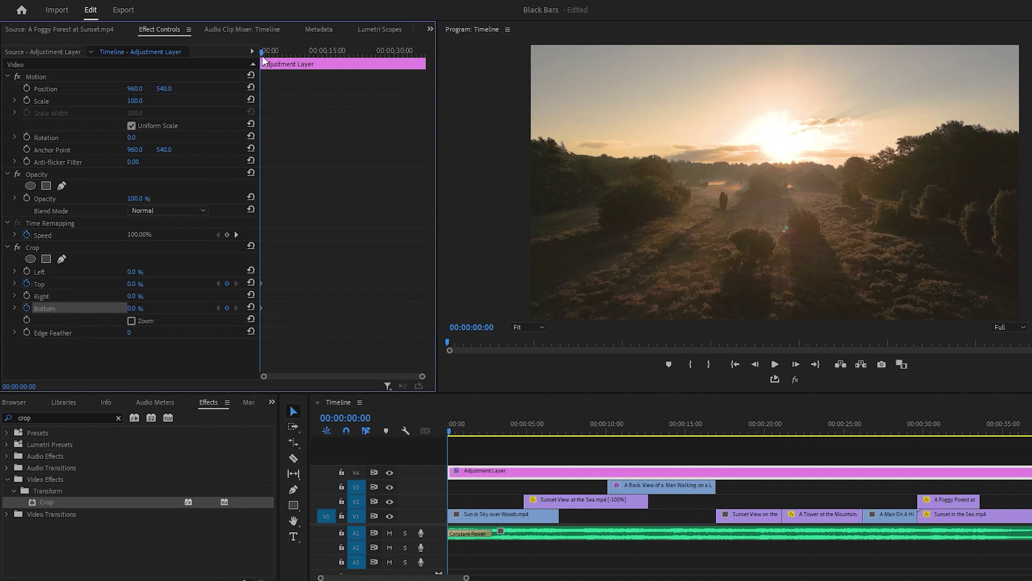
pyautogui.press('space')
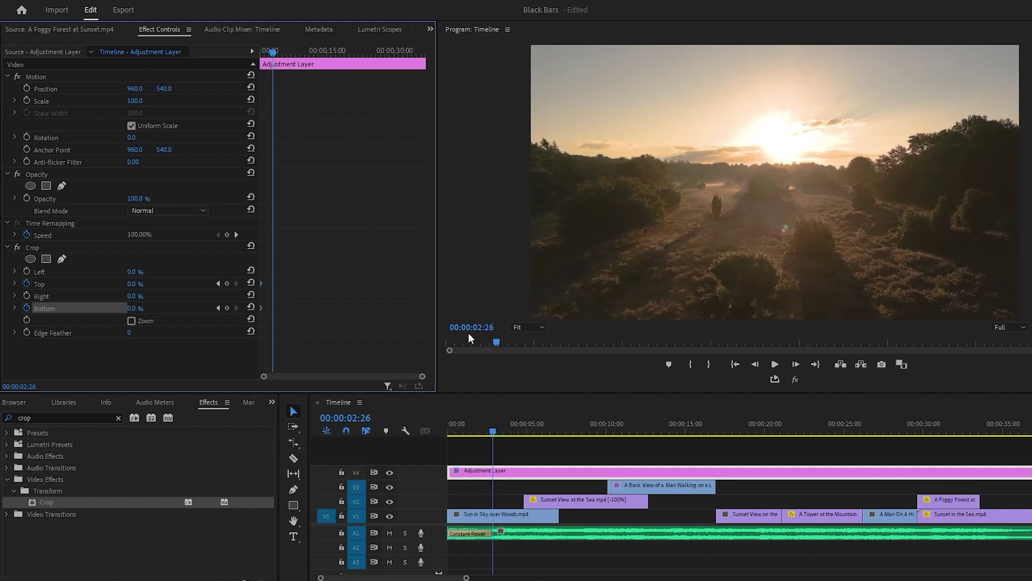
# Add Crop Top and Bottom keyframes at 00:00:02:26, both set to 10%
pyautogui.click(228, 283)
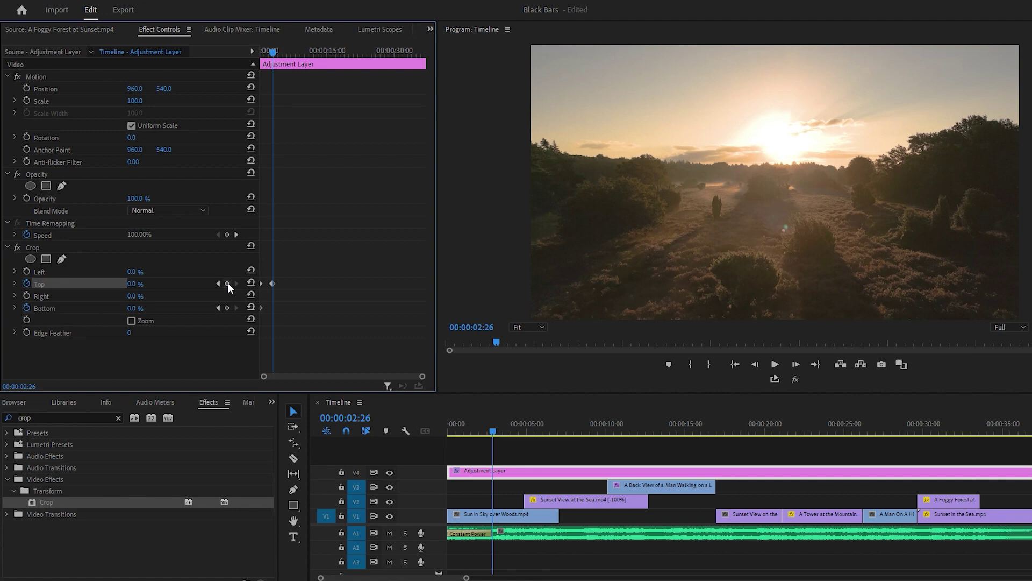
pyautogui.click(227, 308)
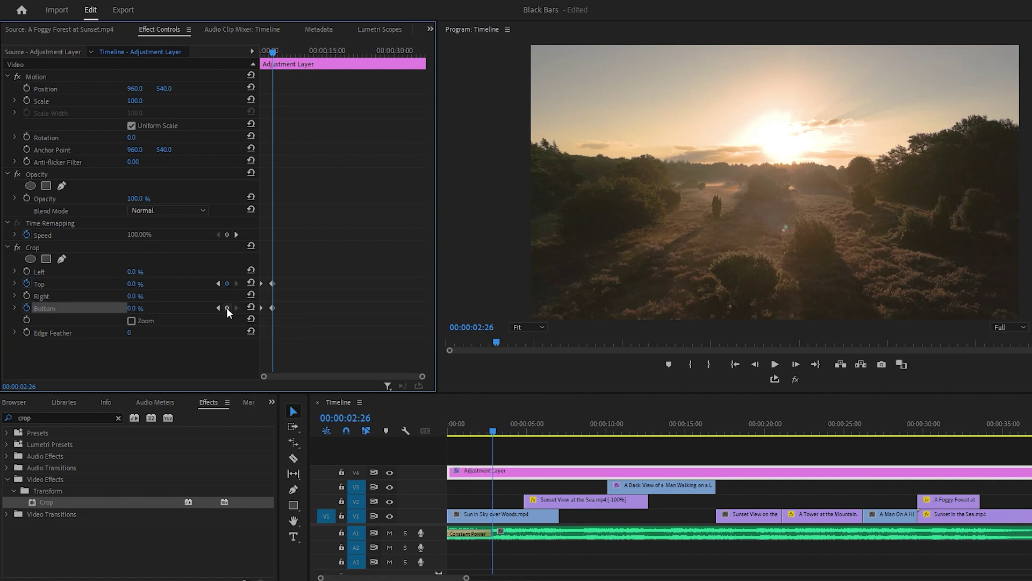
pyautogui.click(132, 283)
pyautogui.write('27')
pyautogui.press('Return')
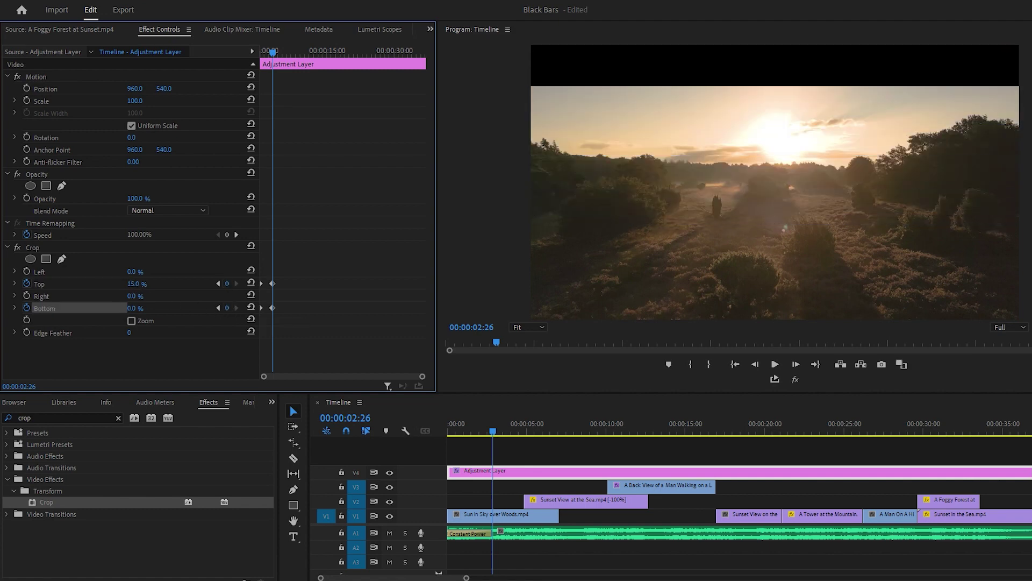
pyautogui.write('6')
pyautogui.press('Return')
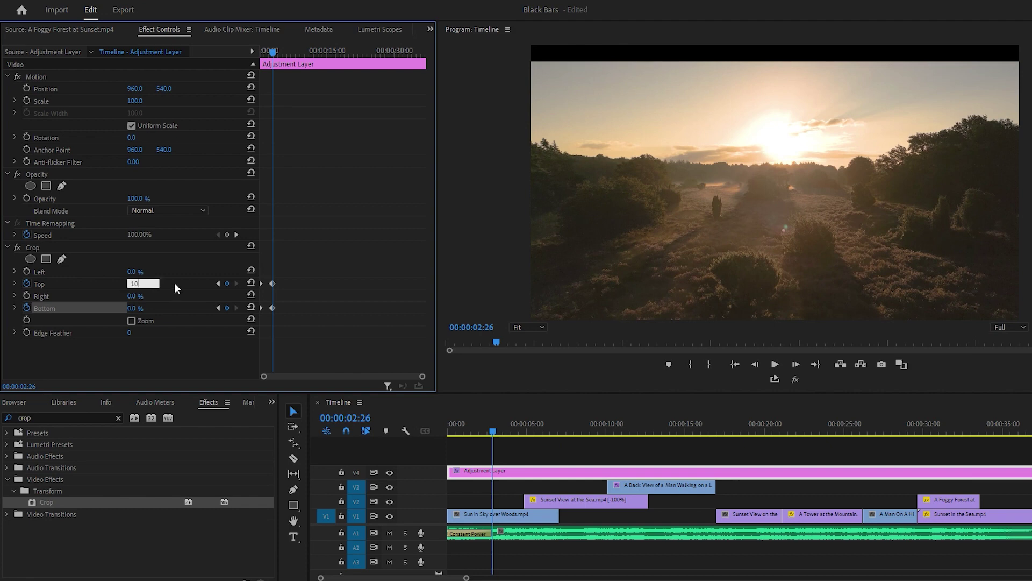
pyautogui.press('Return')
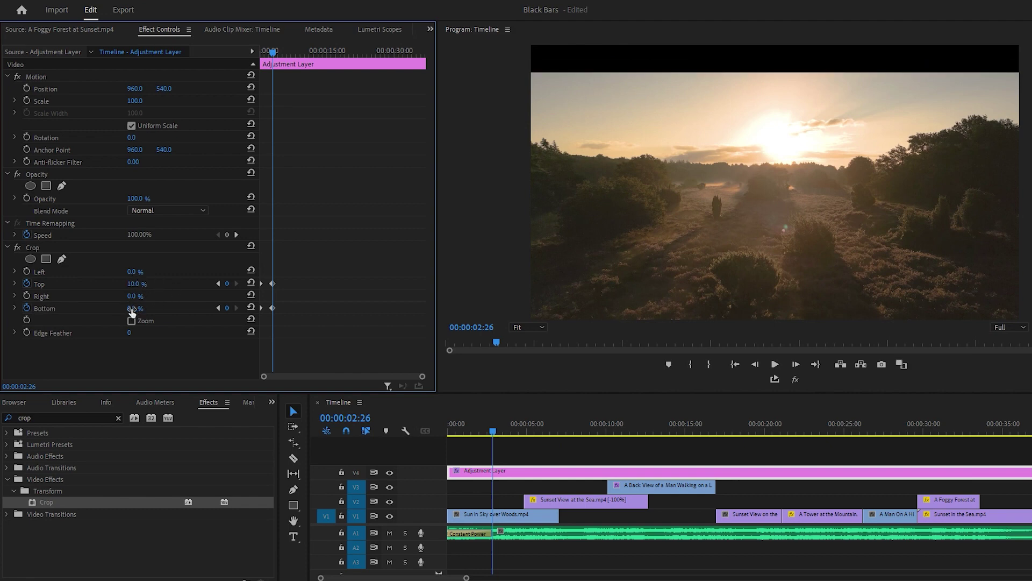
pyautogui.press('Return')
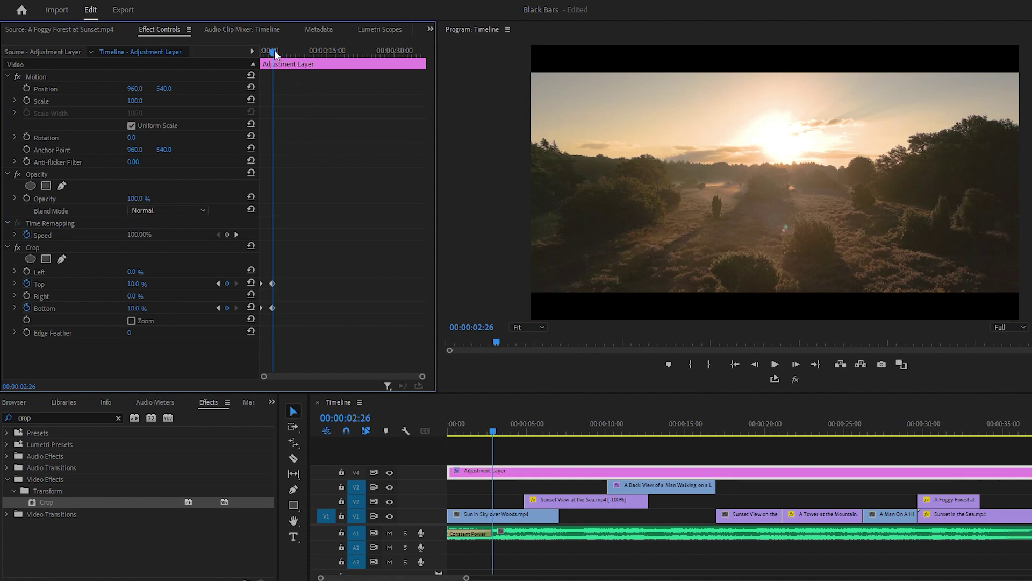
pyautogui.moveTo(274, 54); pyautogui.dragTo(253, 51)
# Preview the growing bars, then set the Top and Bottom crop keyframes to Ease In
pyautogui.press('space')
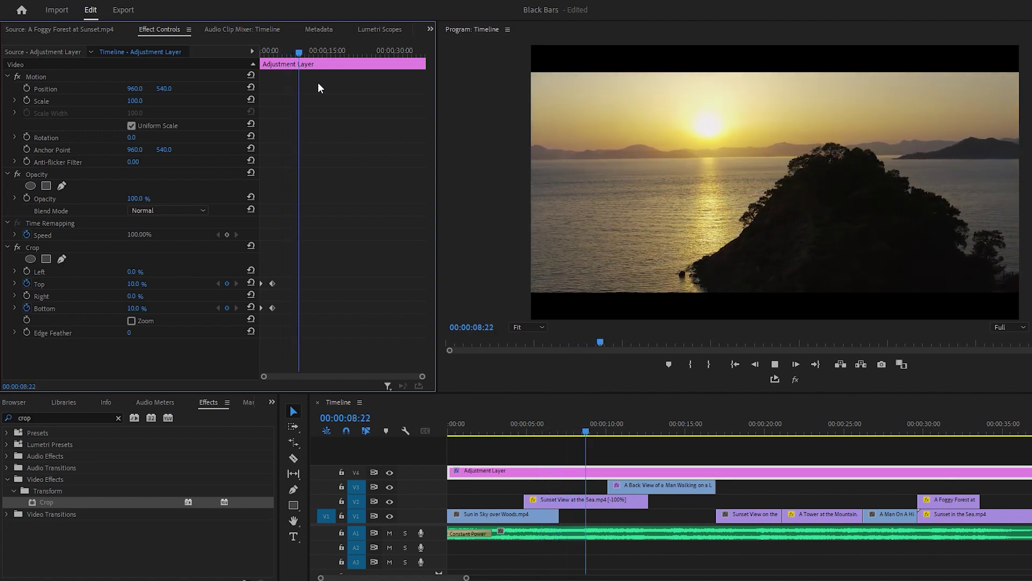
pyautogui.press('space')
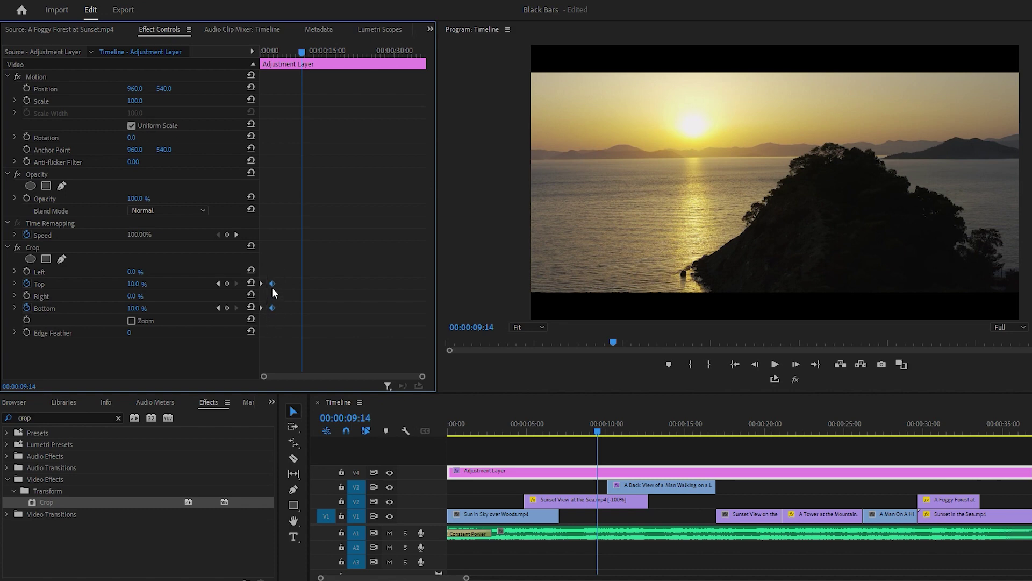
pyautogui.rightClick(272, 283)
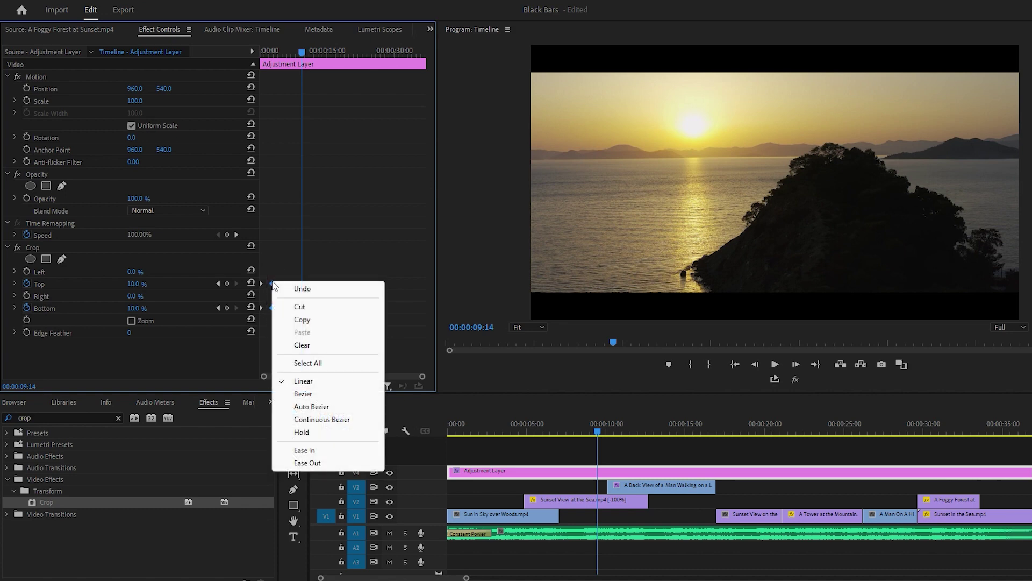
pyautogui.click(305, 452)
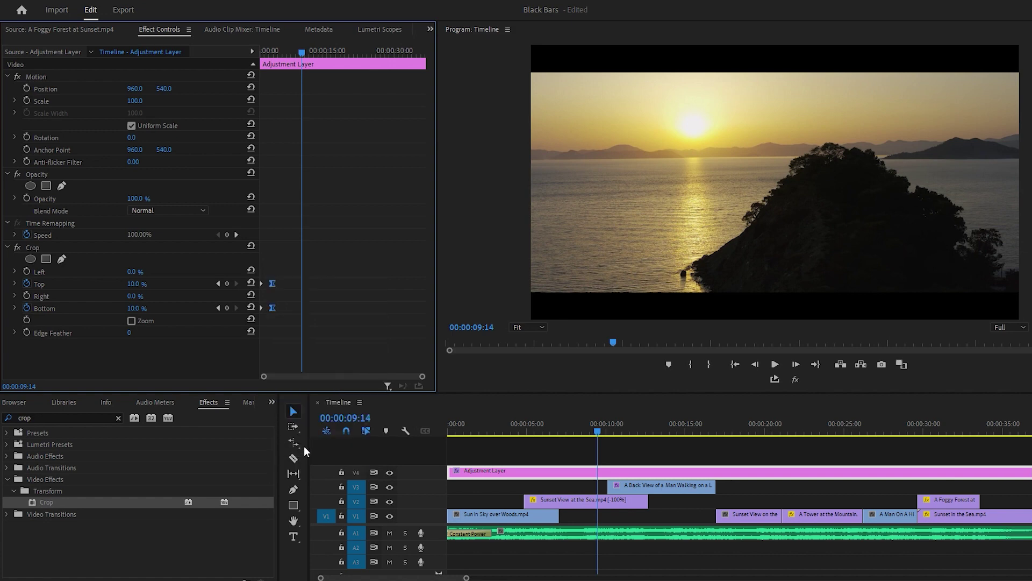
pyautogui.moveTo(302, 56); pyautogui.dragTo(424, 96)
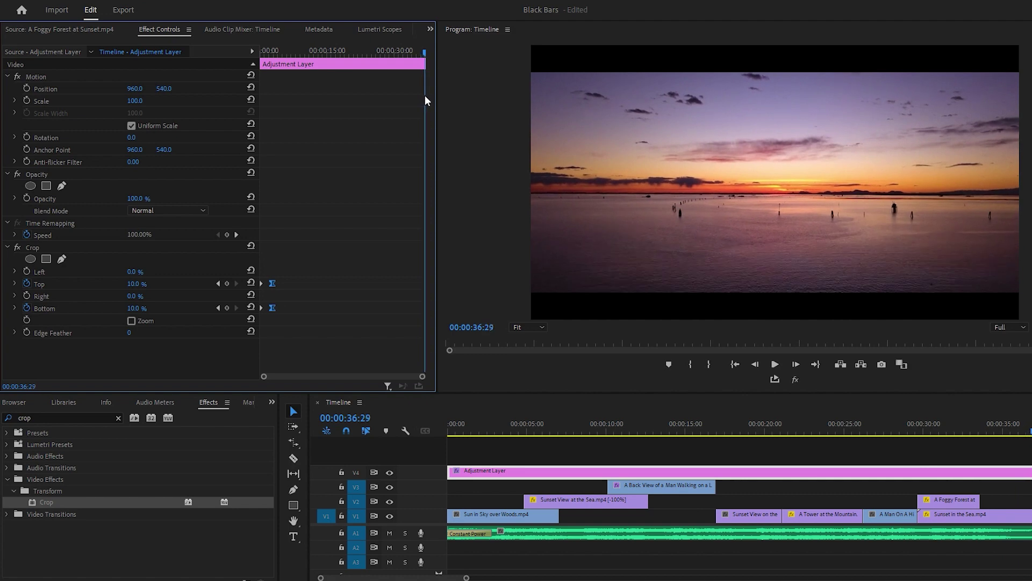
# Add 10% Crop Top and Bottom keyframes at 00:00:37:02 and 00:00:32:02
pyautogui.click(229, 283)
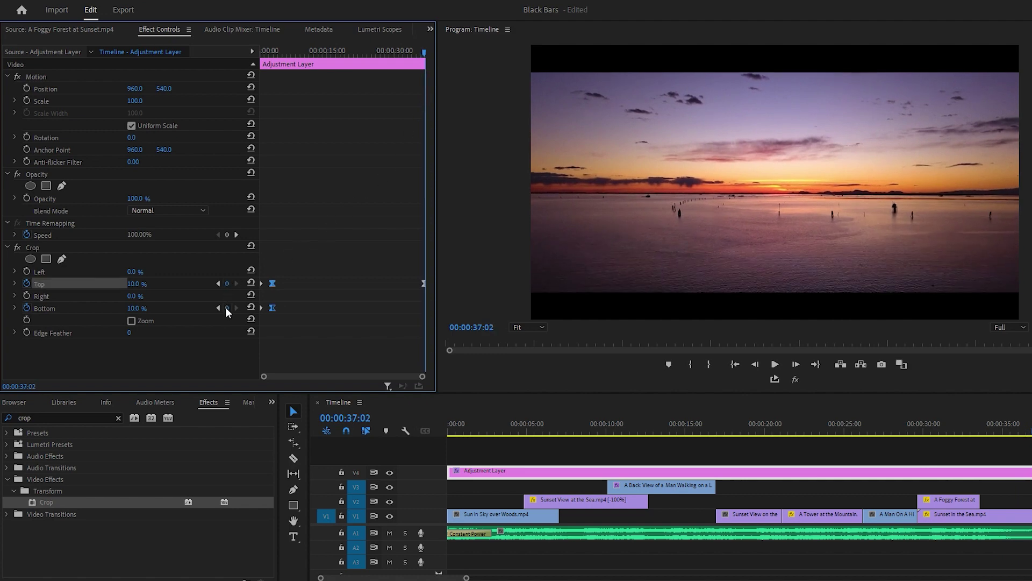
pyautogui.click(226, 308)
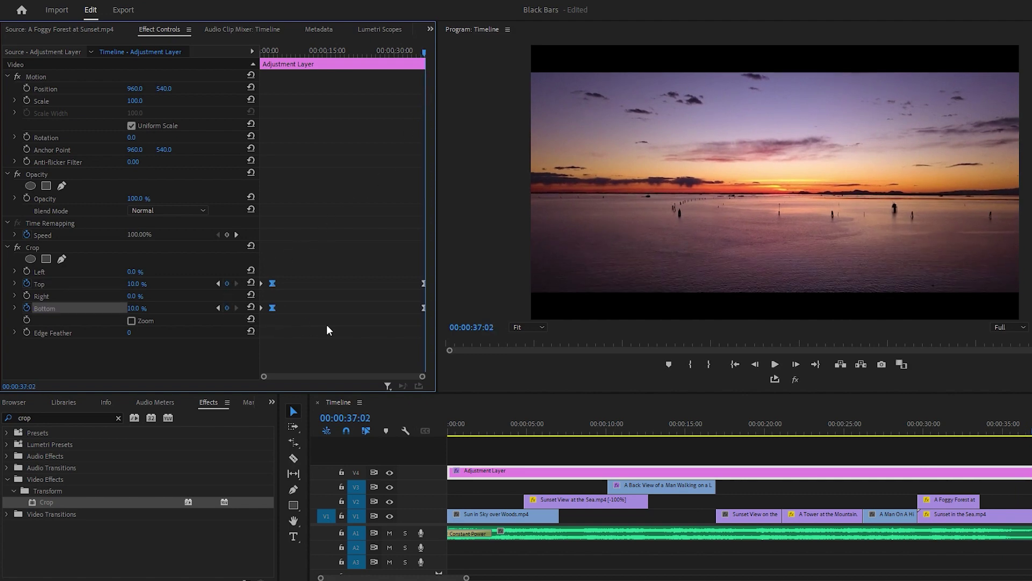
pyautogui.click(479, 328)
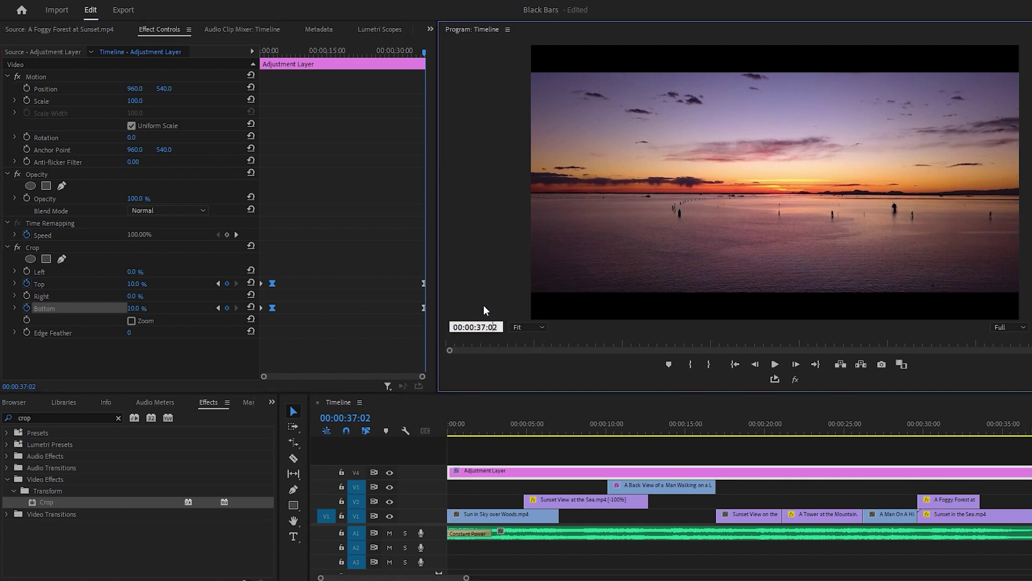
pyautogui.write('2')
pyautogui.press('Return')
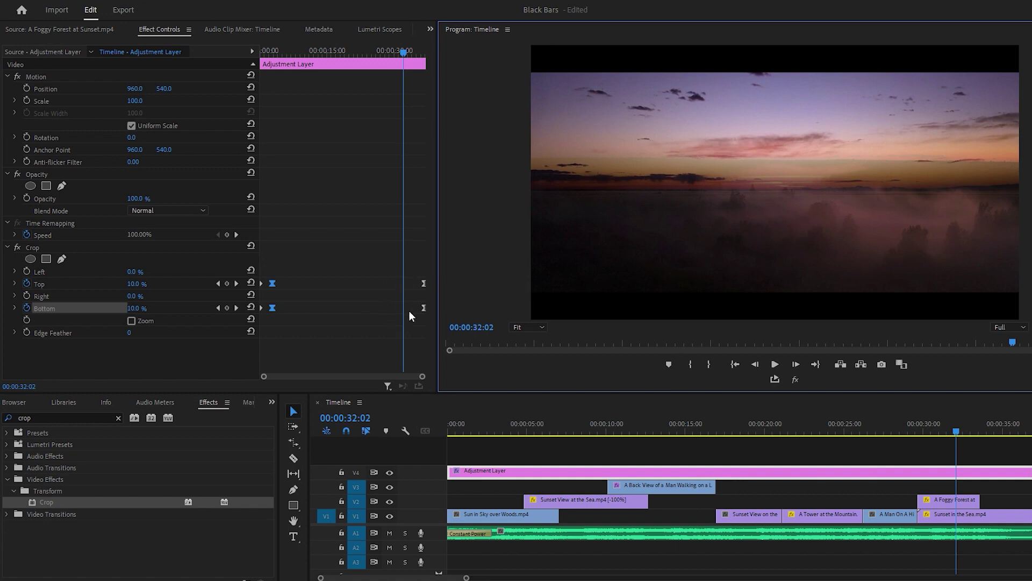
pyautogui.click(226, 284)
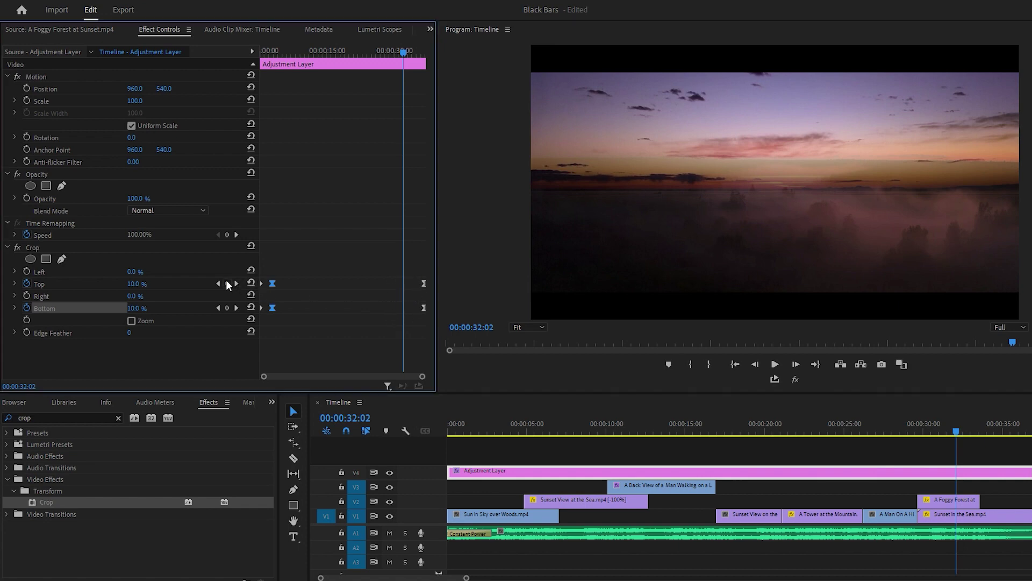
pyautogui.click(226, 307)
pyautogui.click(237, 282)
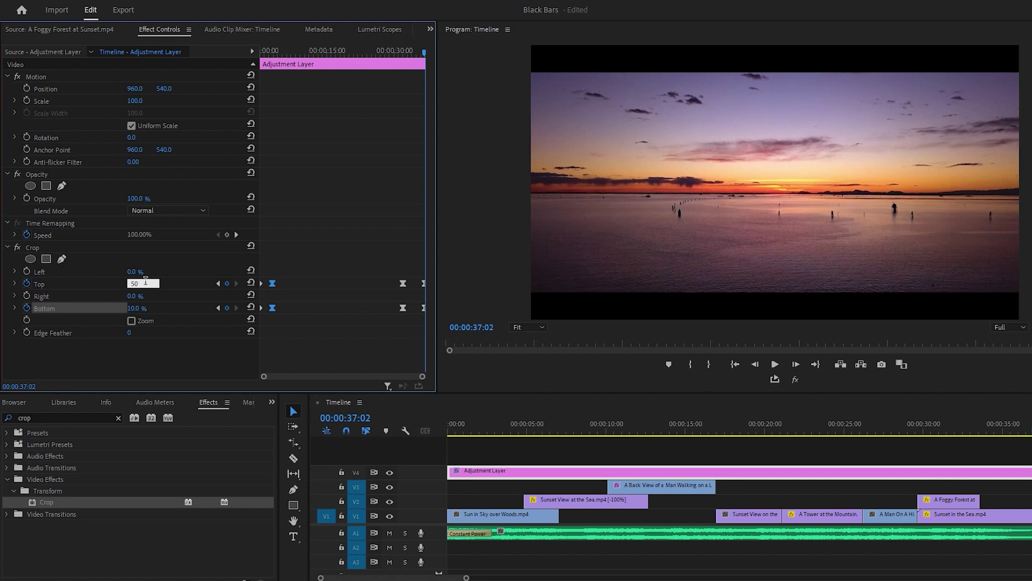
# Set the final Crop Top and Bottom to 50%, then play back from about 29 seconds
pyautogui.click(170, 288)
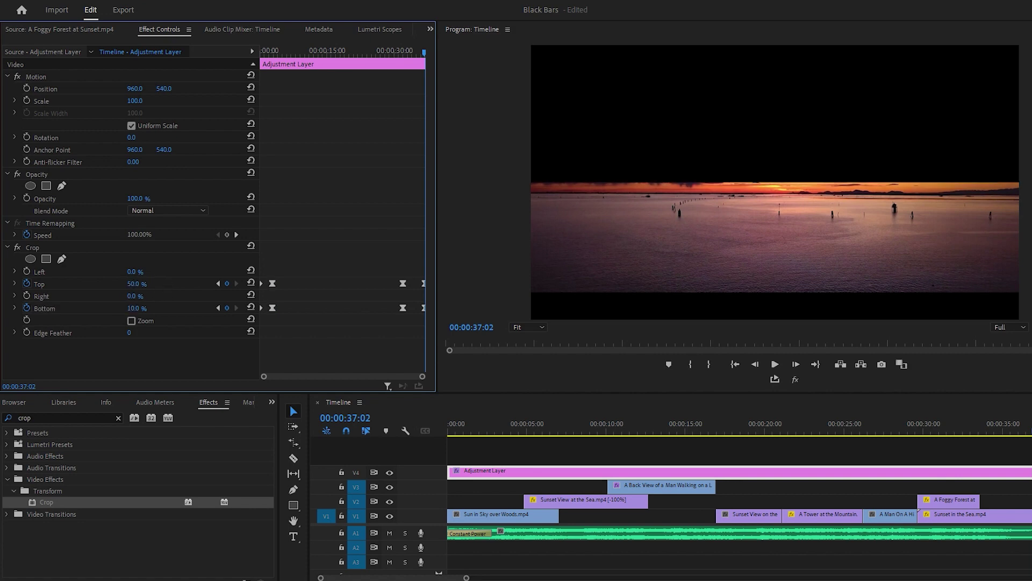
pyautogui.click(143, 306)
pyautogui.write('50')
pyautogui.press('Return')
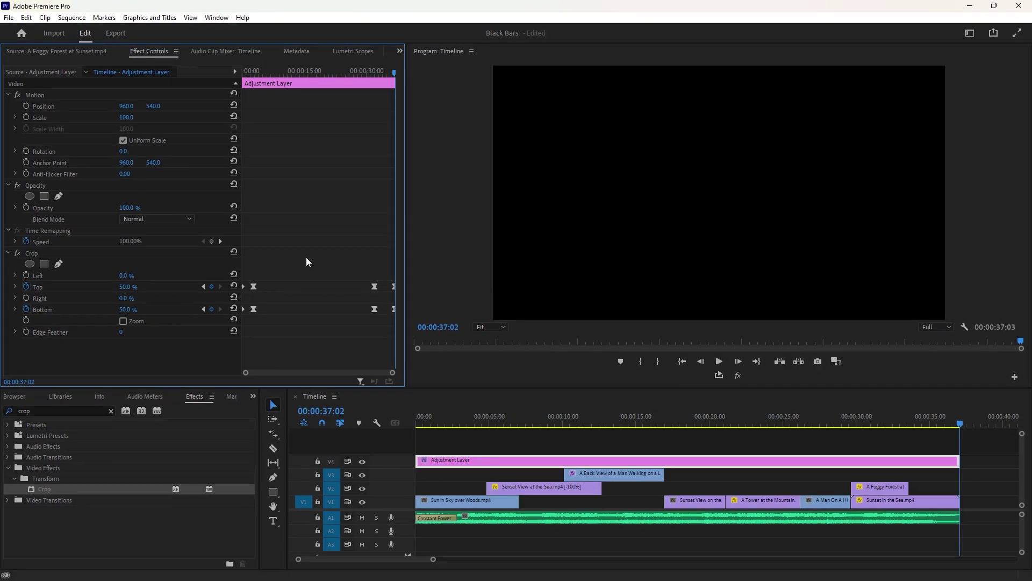
pyautogui.click(362, 75)
pyautogui.press('space')
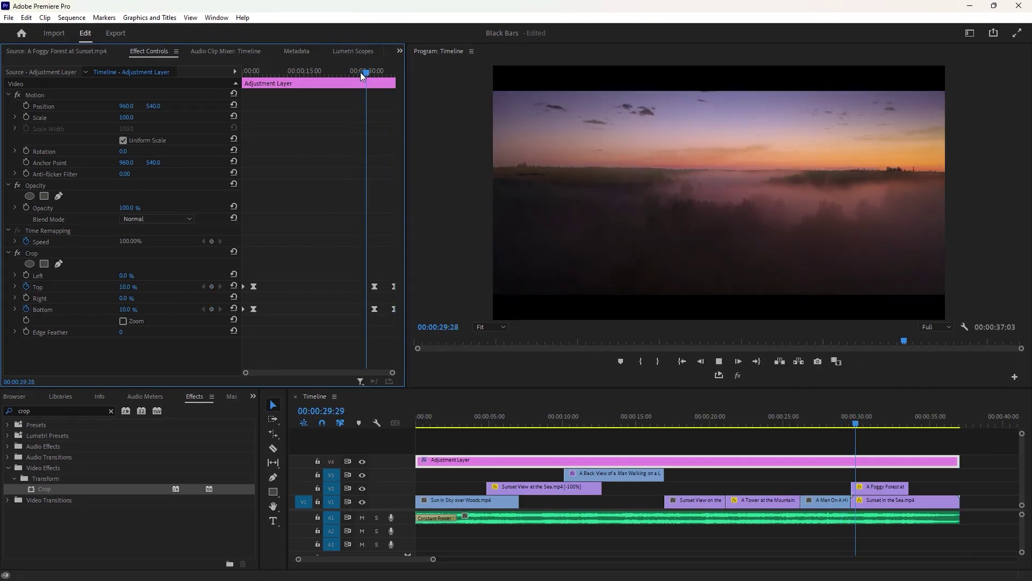